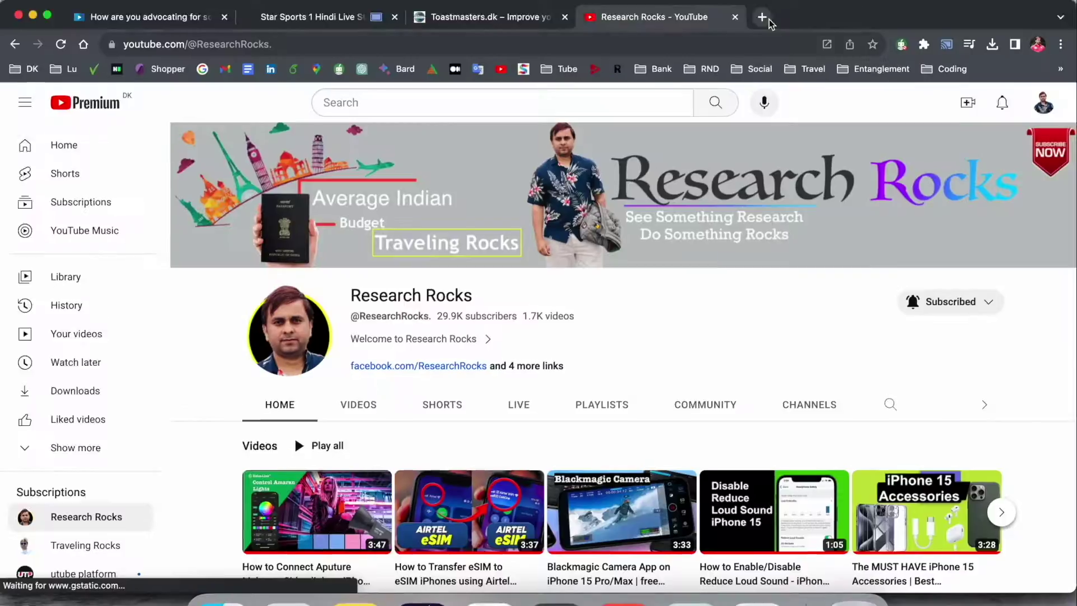
# In a new tab, search Google for scrupp.com using the earlier search from history
pyautogui.click(769, 19)
pyautogui.click(448, 370)
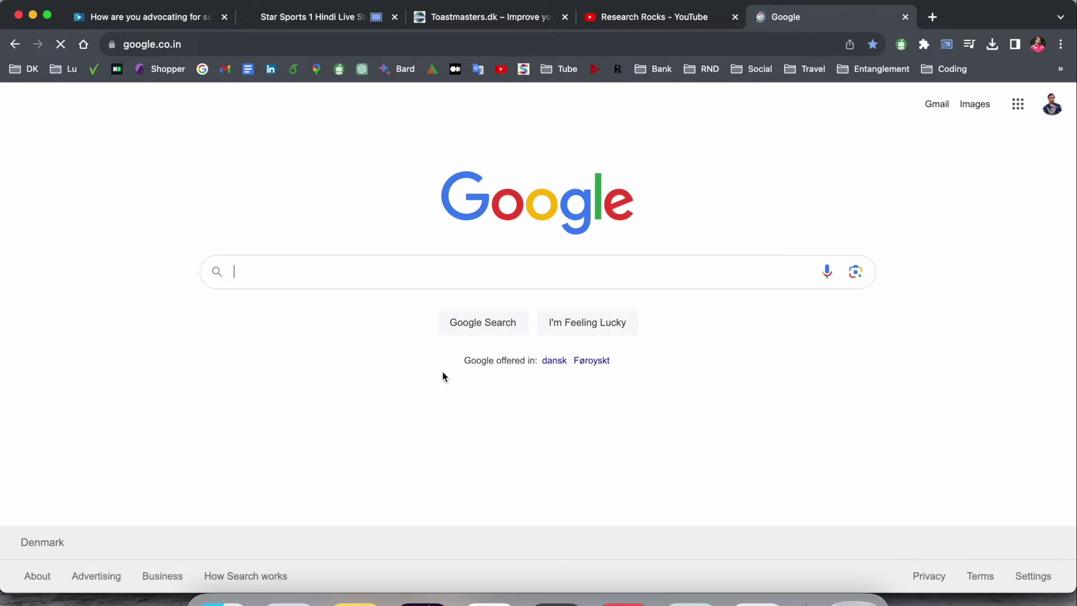
pyautogui.write('scrupp.com')
pyautogui.press('Return')
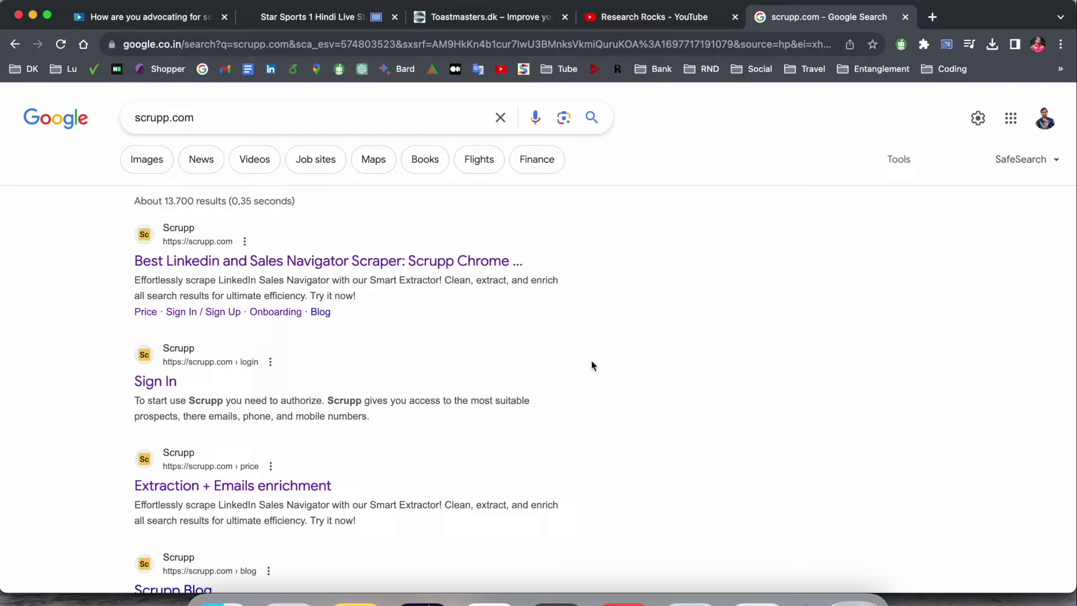
# Open the Scrupp site, sign in with Google, and highlight the 50 email and 970 scraping credits
pyautogui.click(393, 267)
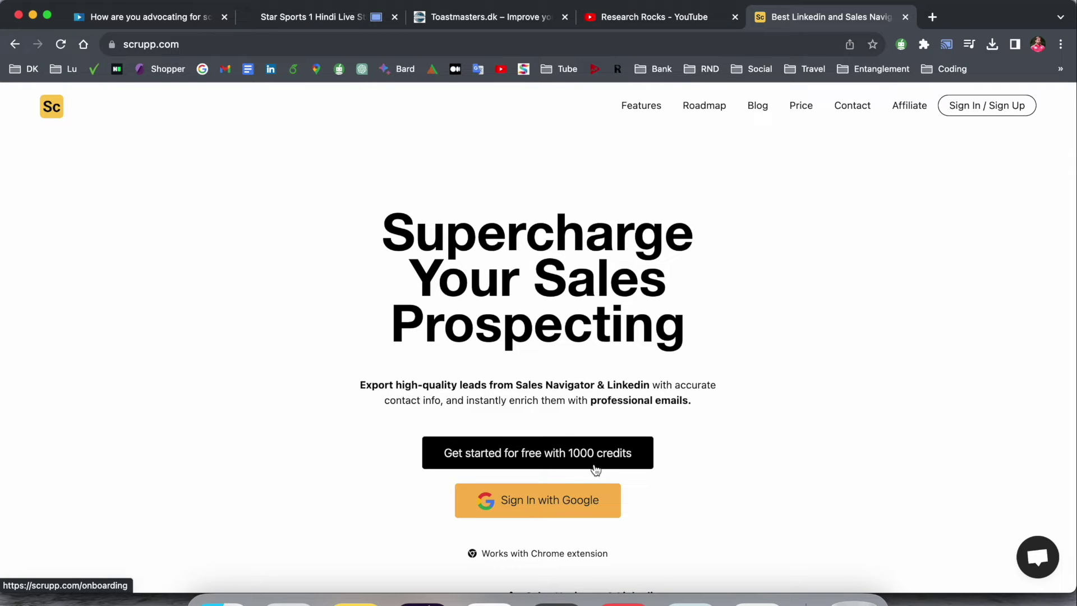
pyautogui.click(557, 508)
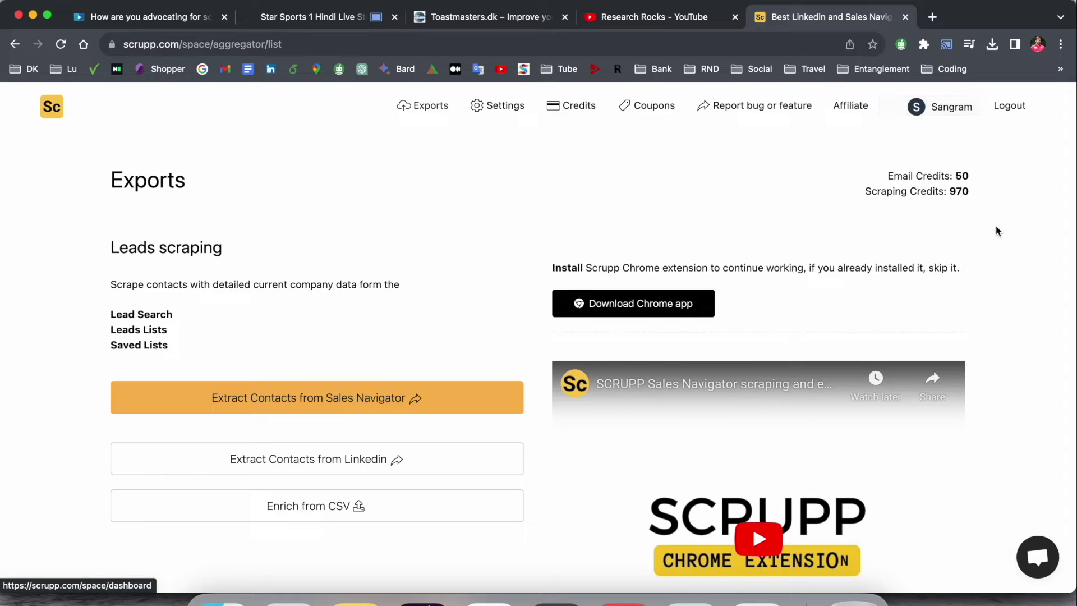
pyautogui.moveTo(887, 176); pyautogui.dragTo(971, 171)
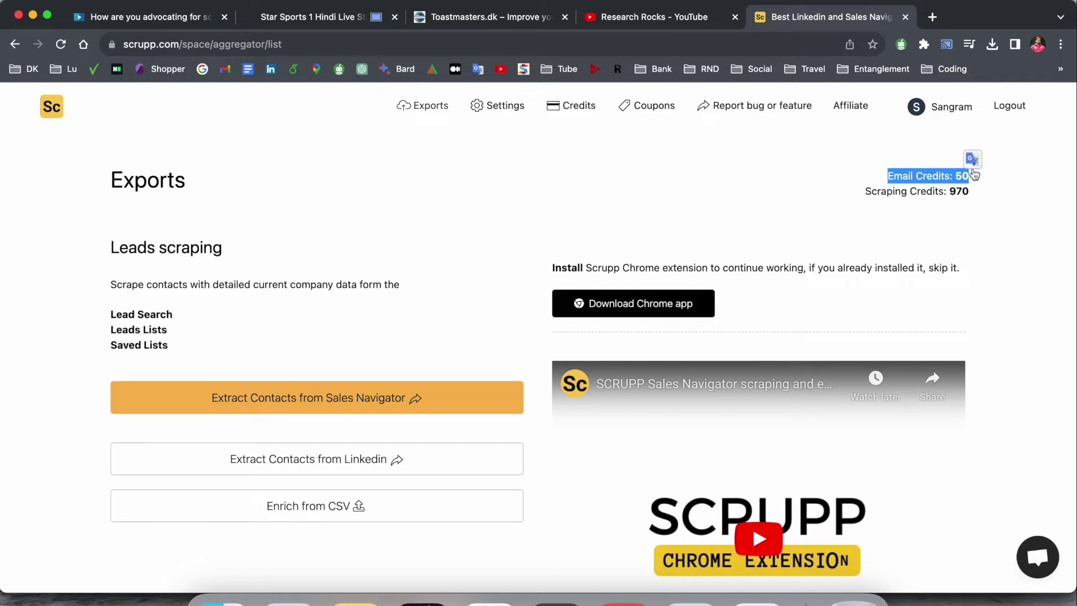
pyautogui.moveTo(866, 191); pyautogui.dragTo(968, 193)
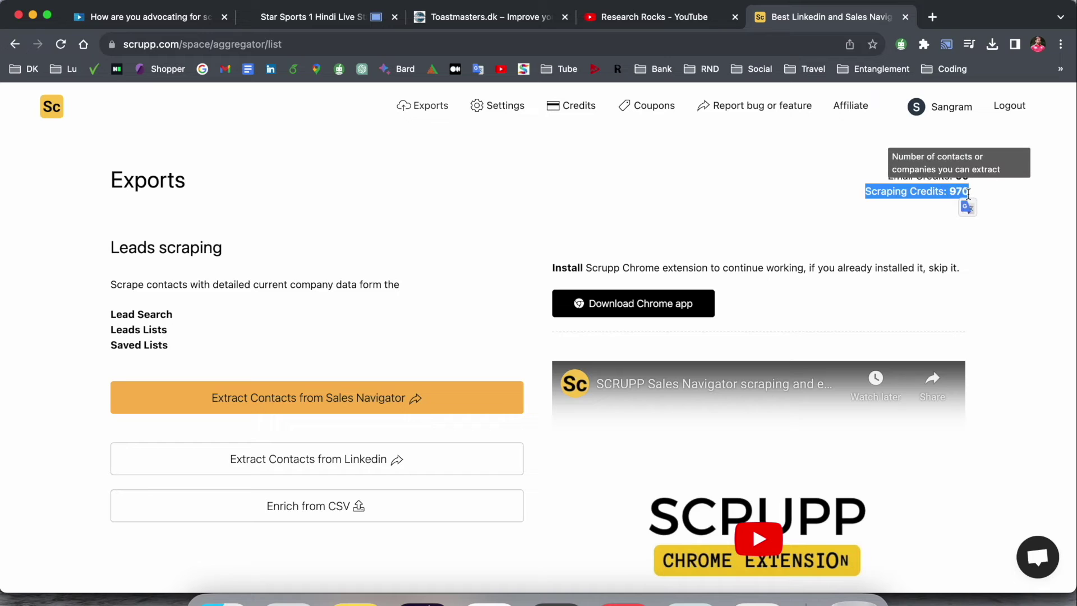
pyautogui.click(968, 194)
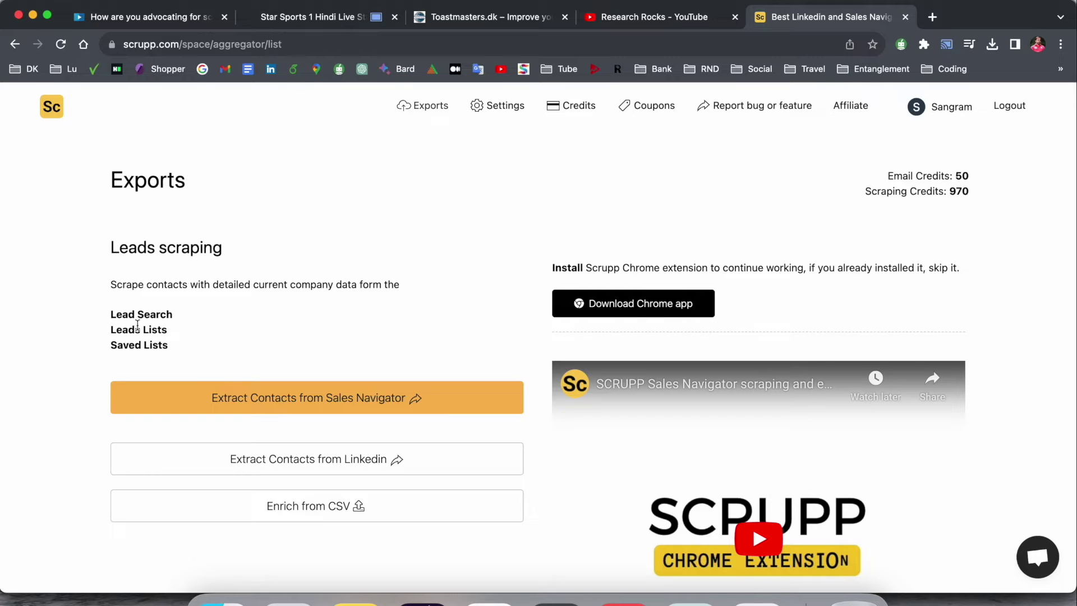
# Add the Scrupp LinkedIn & Sales Navigator Scraper extension to Chrome, then open a LinkedIn people search
pyautogui.click(637, 308)
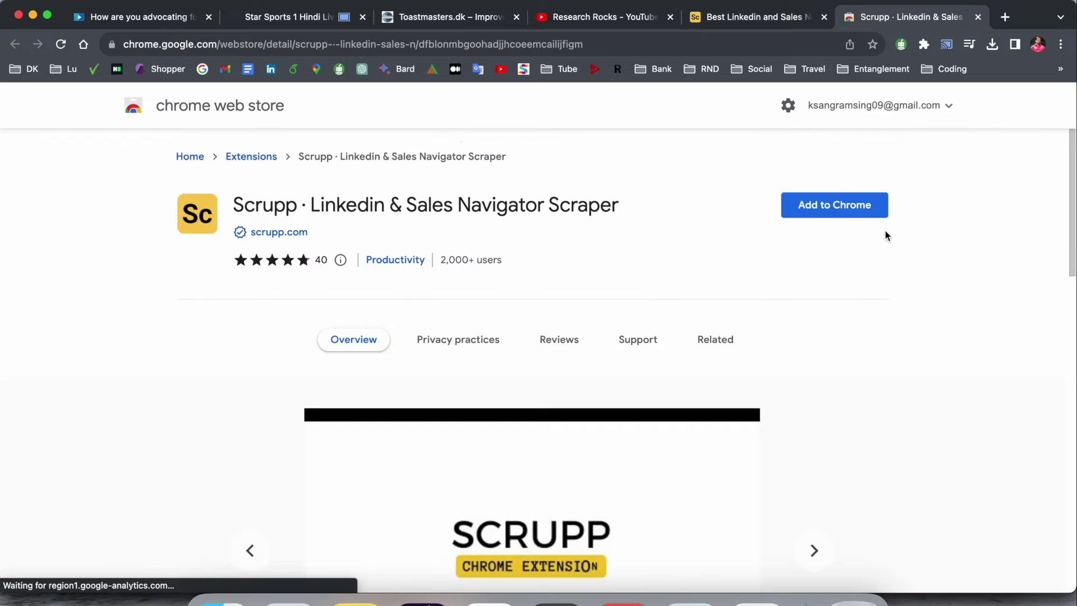
pyautogui.click(866, 210)
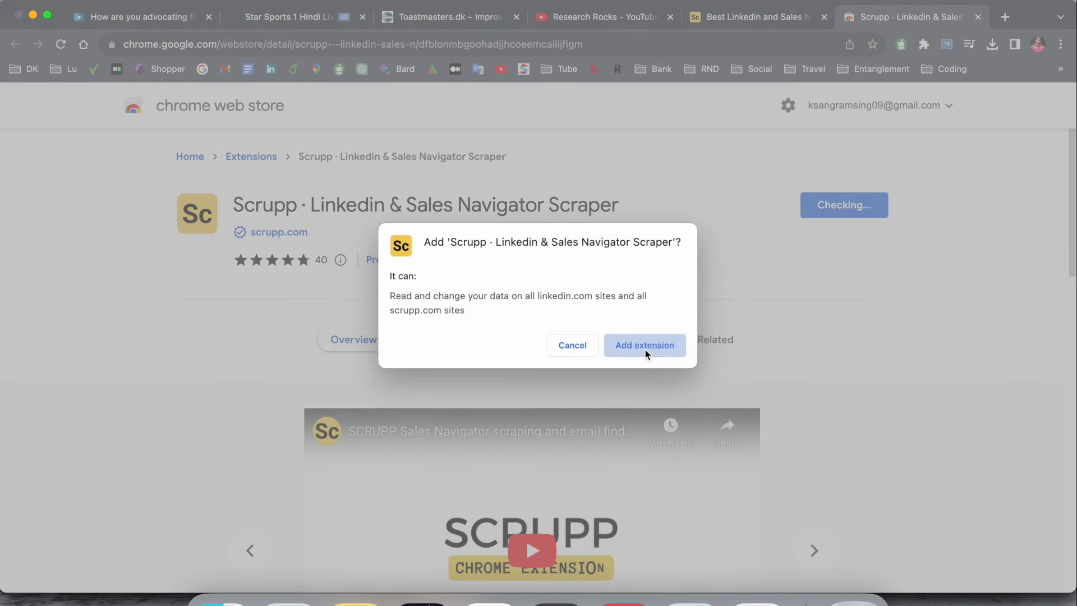
pyautogui.click(645, 345)
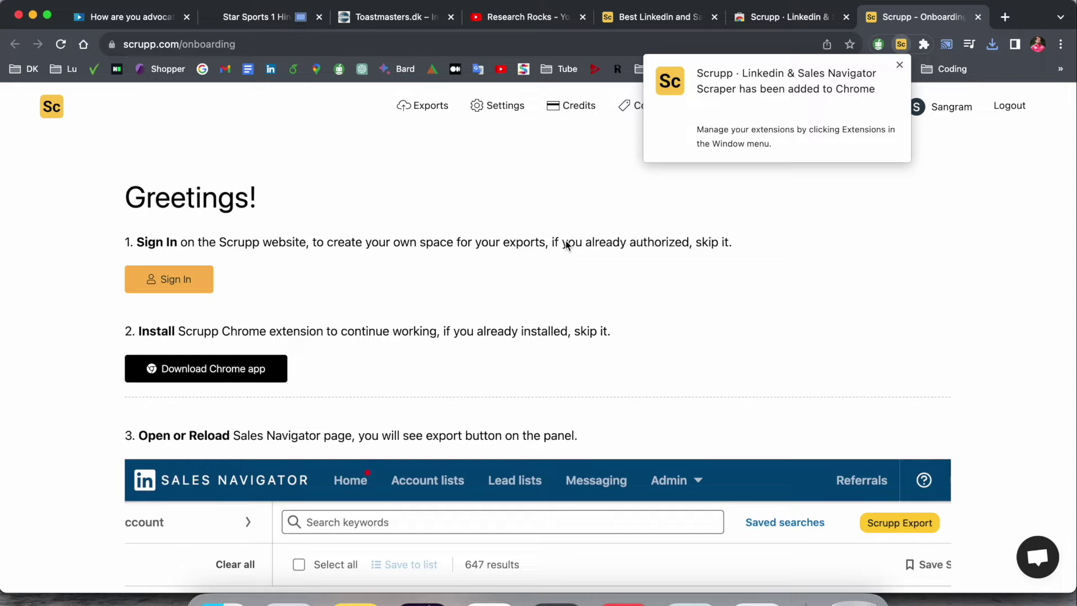
pyautogui.click(940, 175)
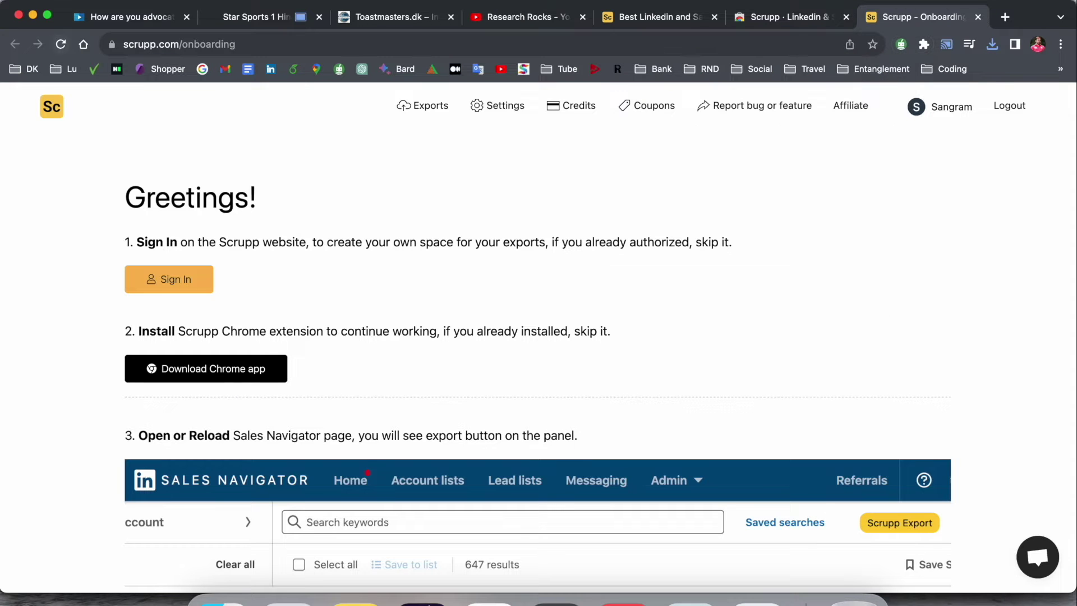
pyautogui.click(945, 109)
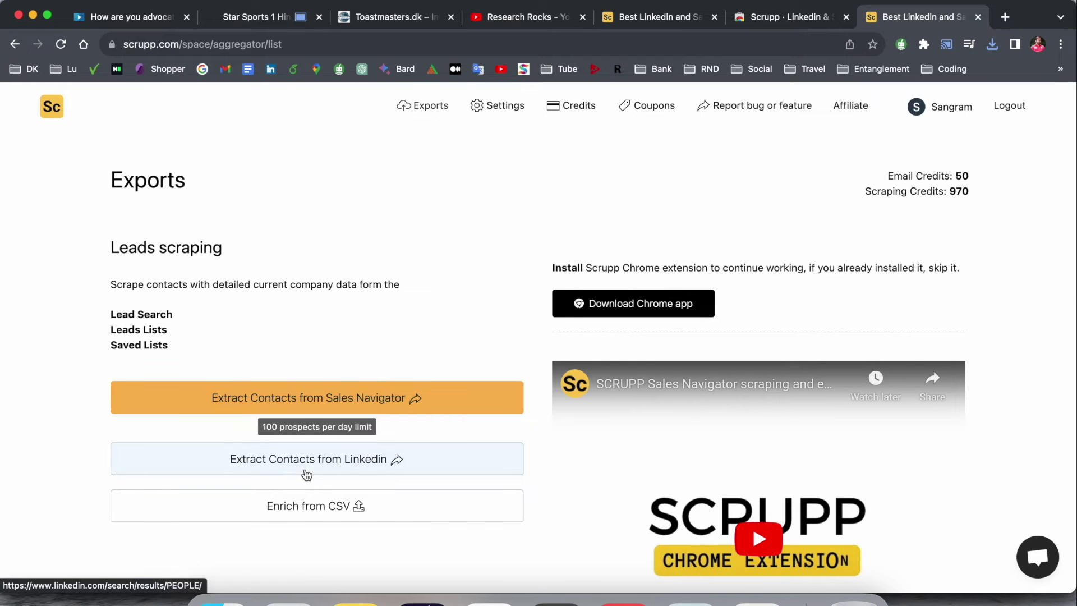
pyautogui.click(277, 459)
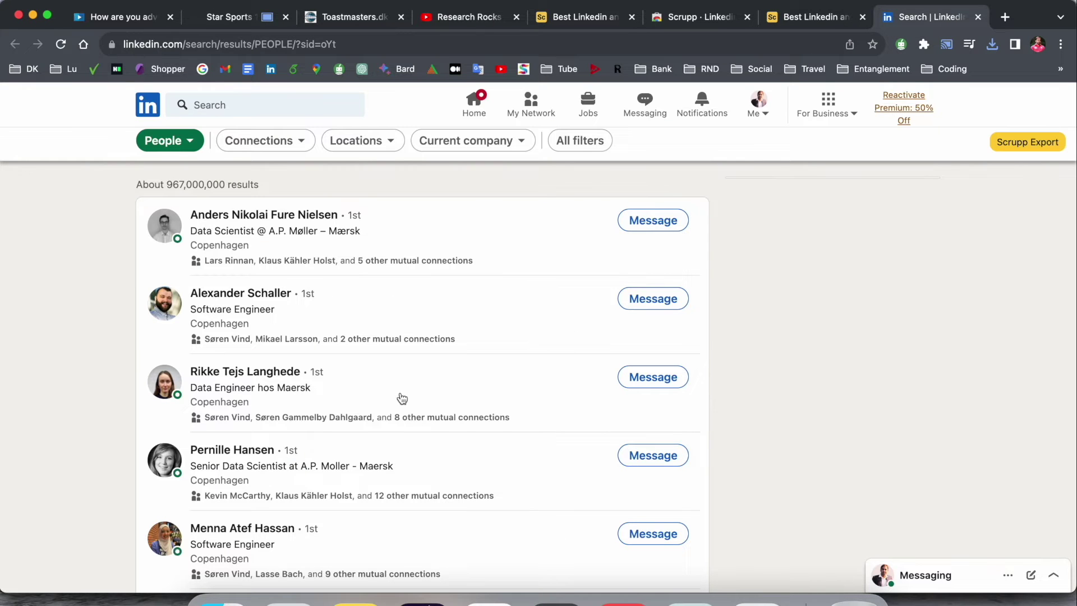
# Filter the LinkedIn people search to India and send the results to Scrupp Export
pyautogui.scroll(-6, 402, 398)
pyautogui.scroll(6, 402, 398)
pyautogui.click(267, 105)
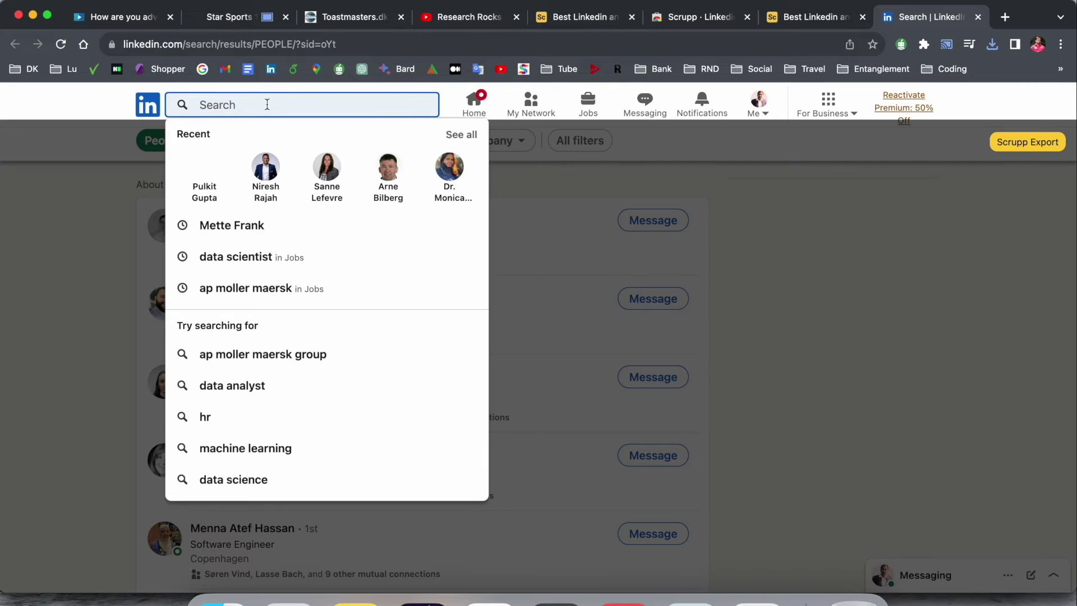
pyautogui.click(112, 194)
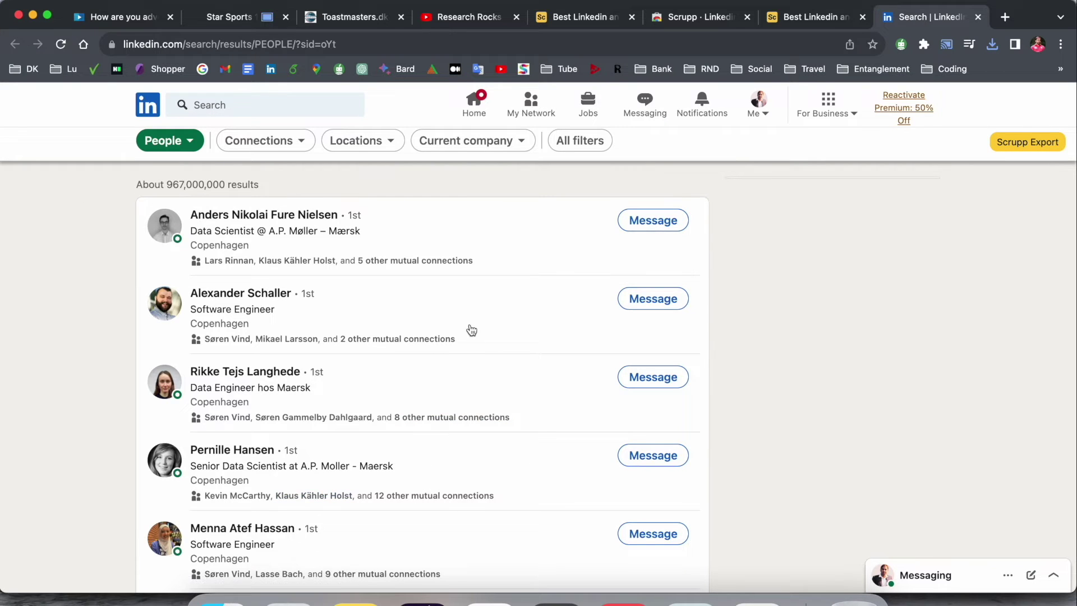
pyautogui.click(390, 147)
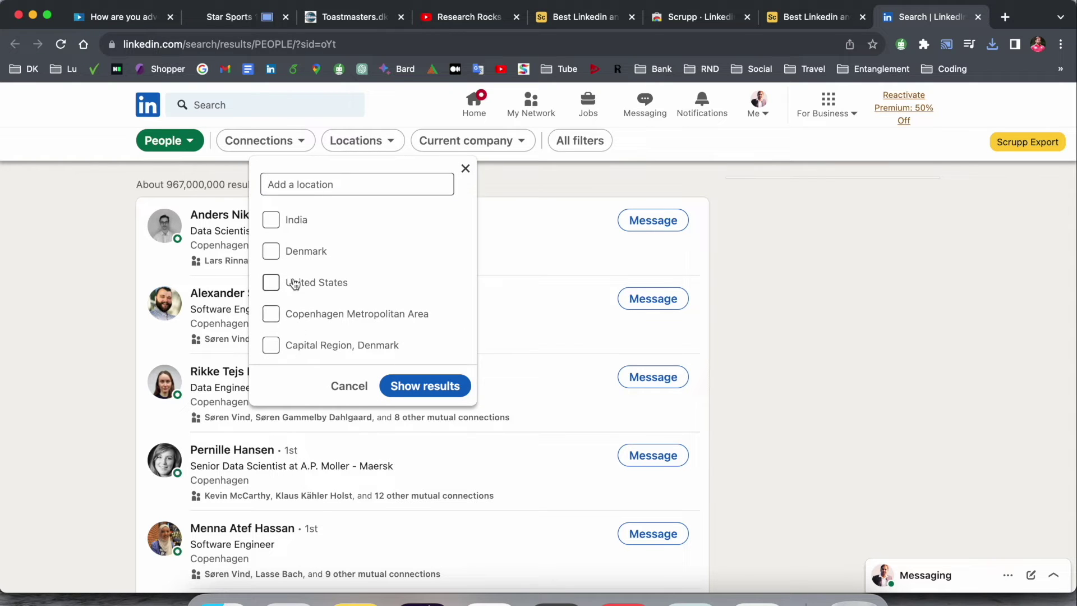
pyautogui.click(273, 223)
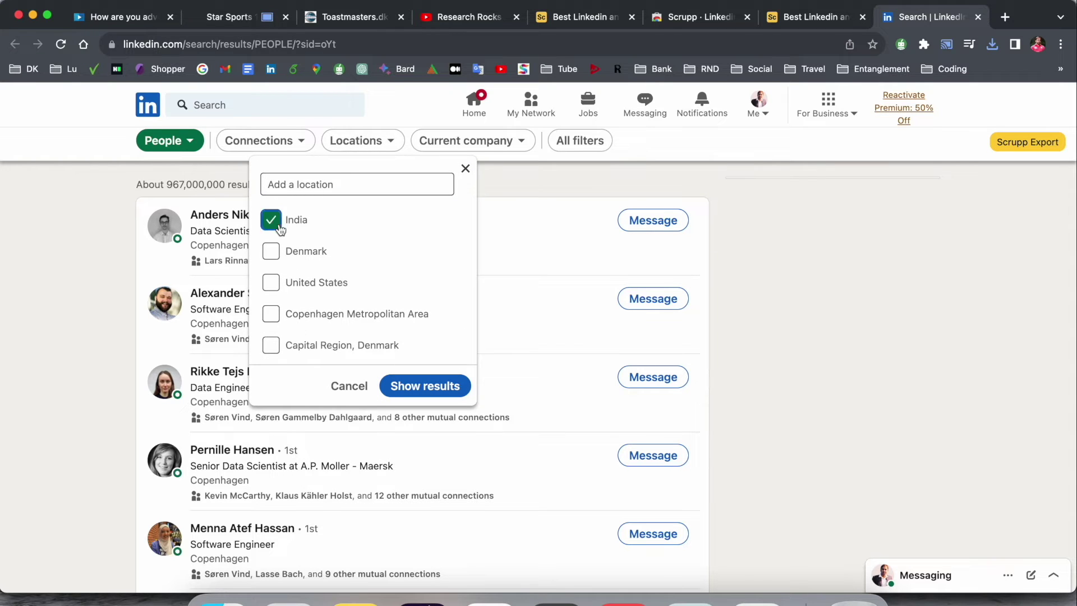
pyautogui.click(427, 384)
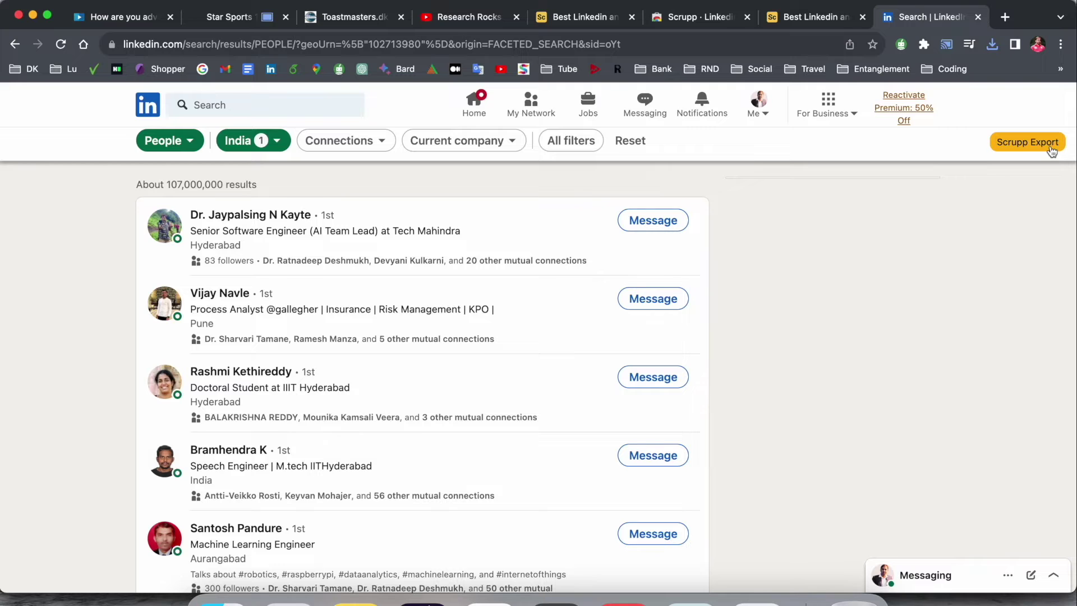
pyautogui.click(1053, 149)
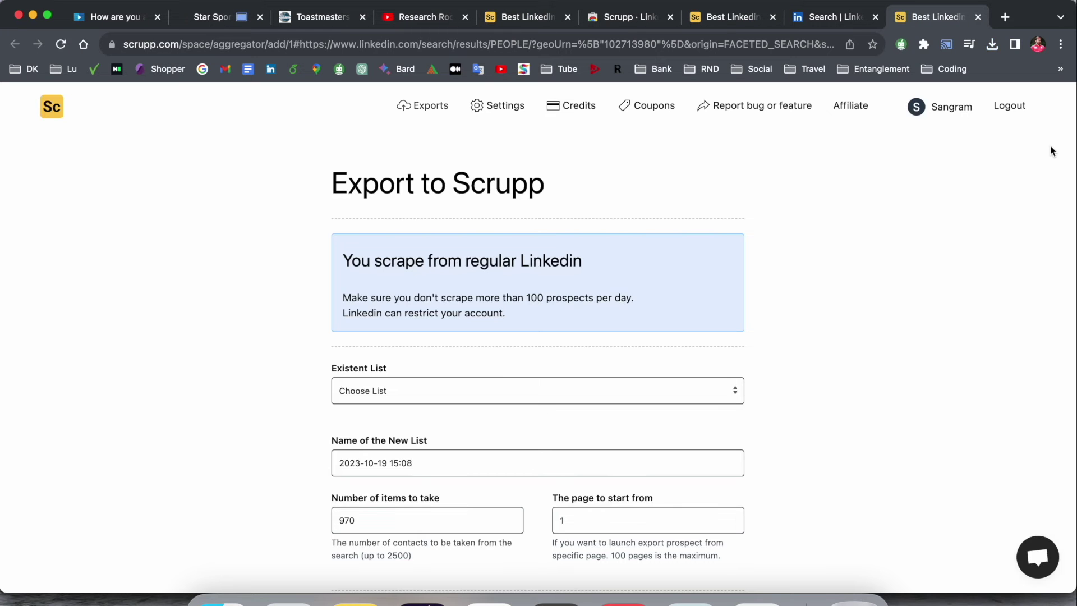
# Back on the Export to Scrupp form, name the new list 'Demo list'
pyautogui.click(732, 17)
pyautogui.click(934, 25)
pyautogui.scroll(-2, 657, 284)
pyautogui.click(606, 329)
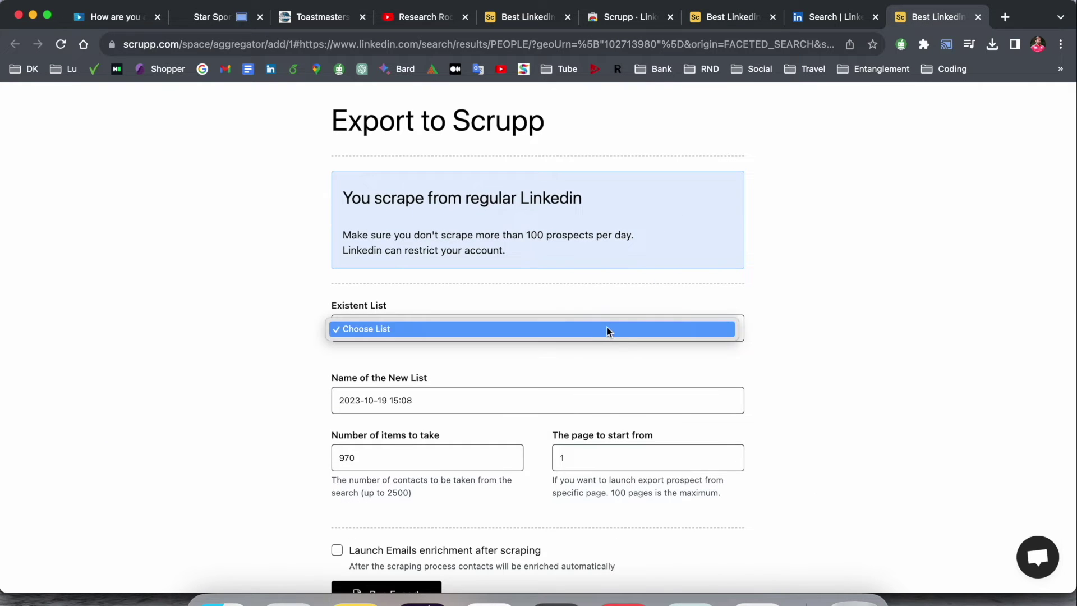
pyautogui.click(396, 406)
pyautogui.tripleClick(395, 405)
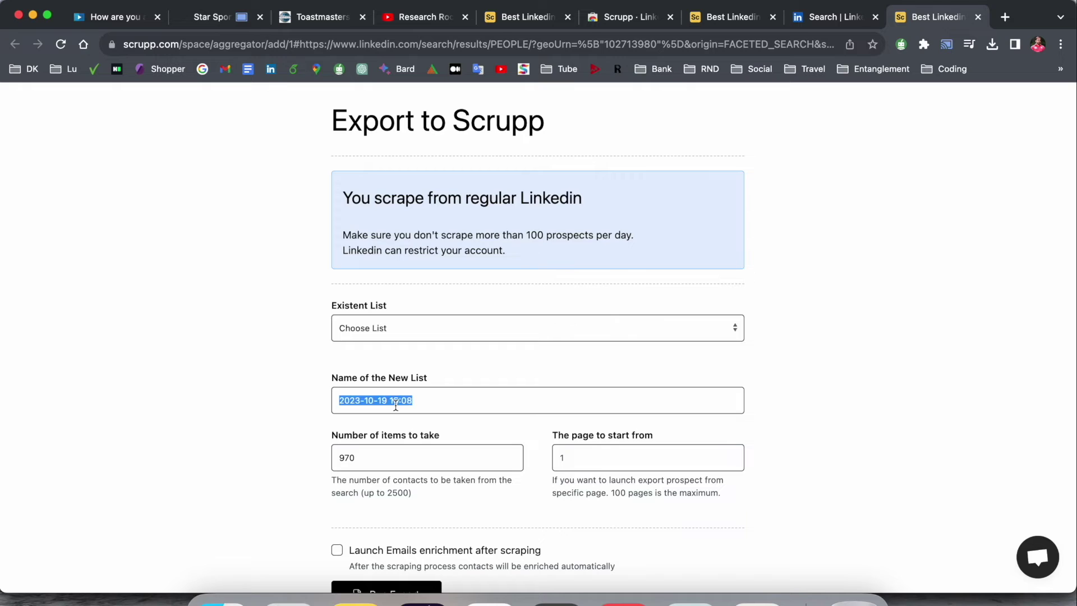
pyautogui.write('Demo')
pyautogui.press('Down')
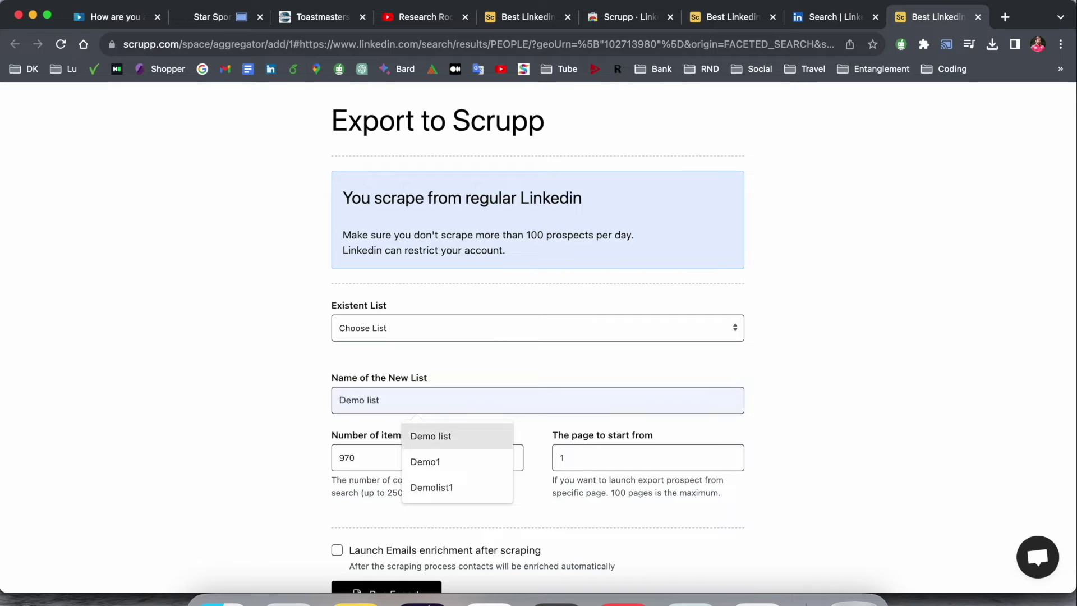
pyautogui.press('Return')
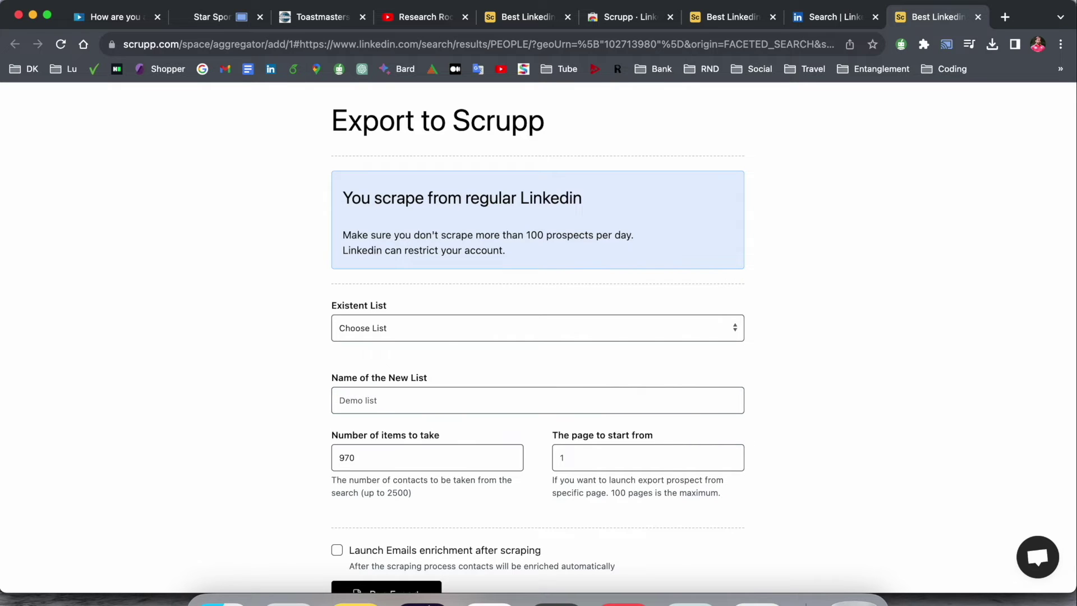
# Change the number of items to take from 970 to 10
pyautogui.doubleClick(368, 461)
pyautogui.write('100')
pyautogui.press('BackSpace')
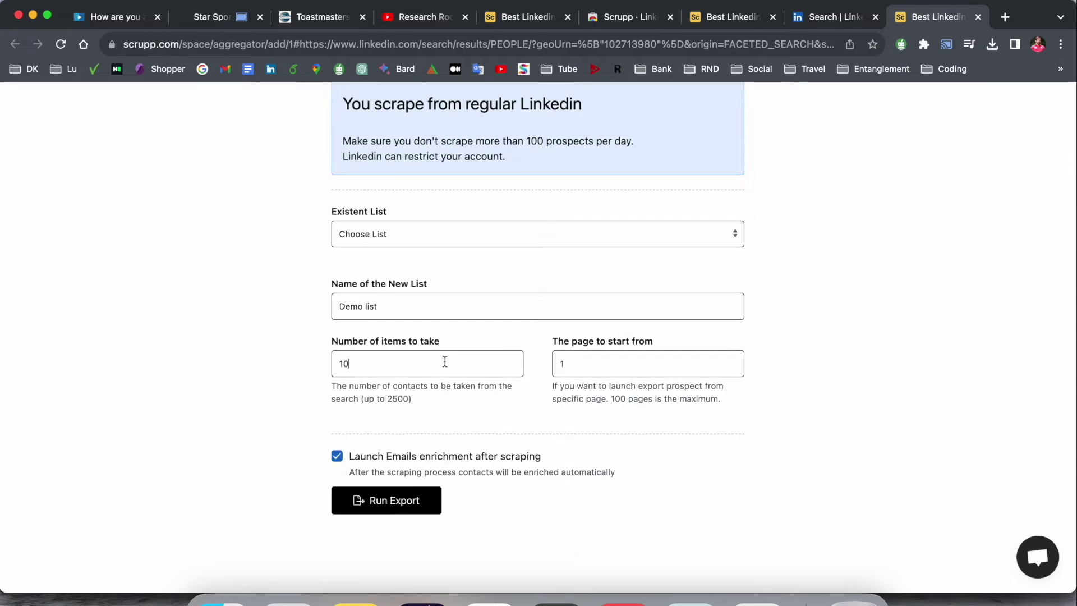
pyautogui.doubleClick(445, 362)
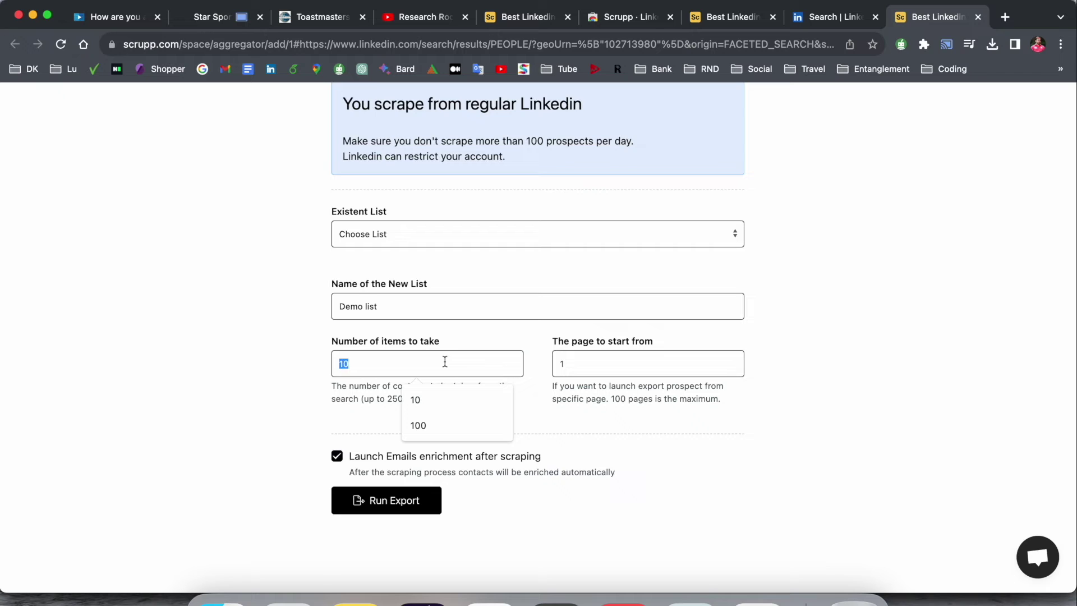
pyautogui.click(445, 362)
# Confirm 10 items, run the export into Demo list, and view its scraped contacts
pyautogui.click(235, 436)
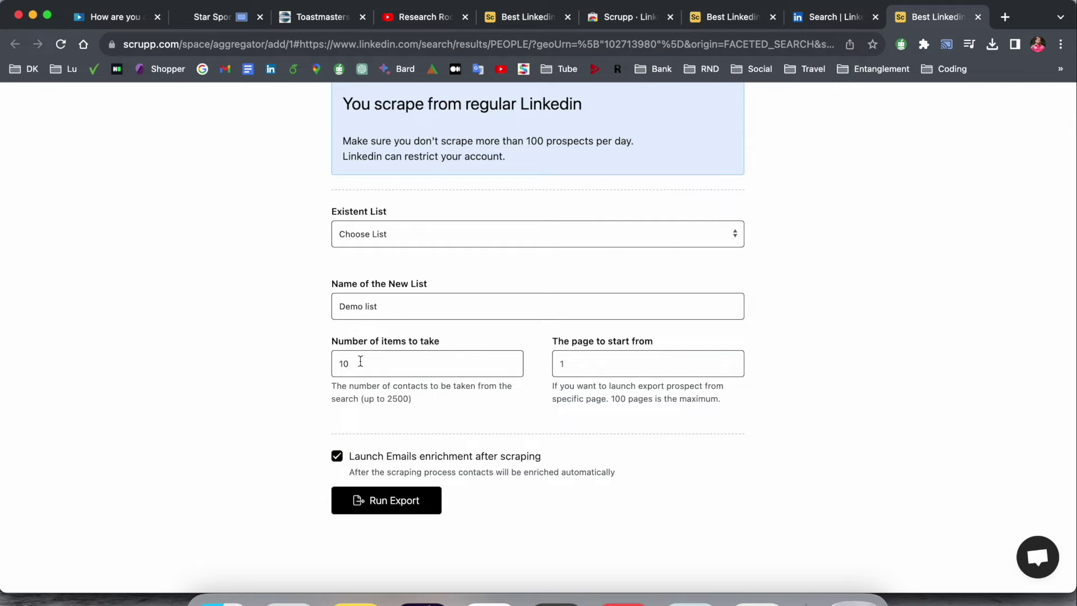
pyautogui.click(394, 502)
pyautogui.moveTo(338, 297)
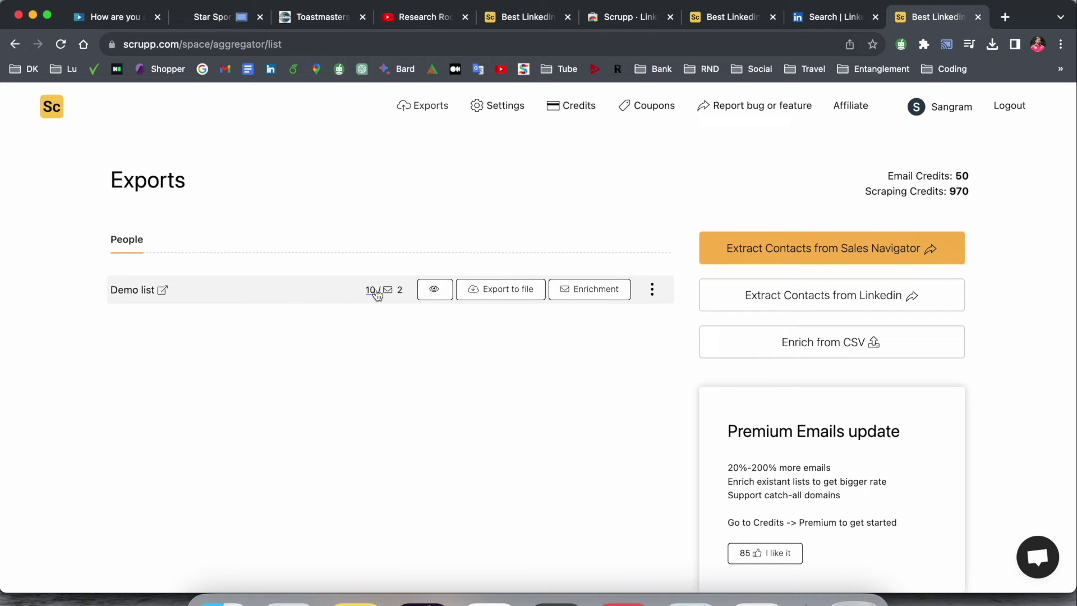
pyautogui.click(434, 291)
pyautogui.scroll(-10, 318, 359)
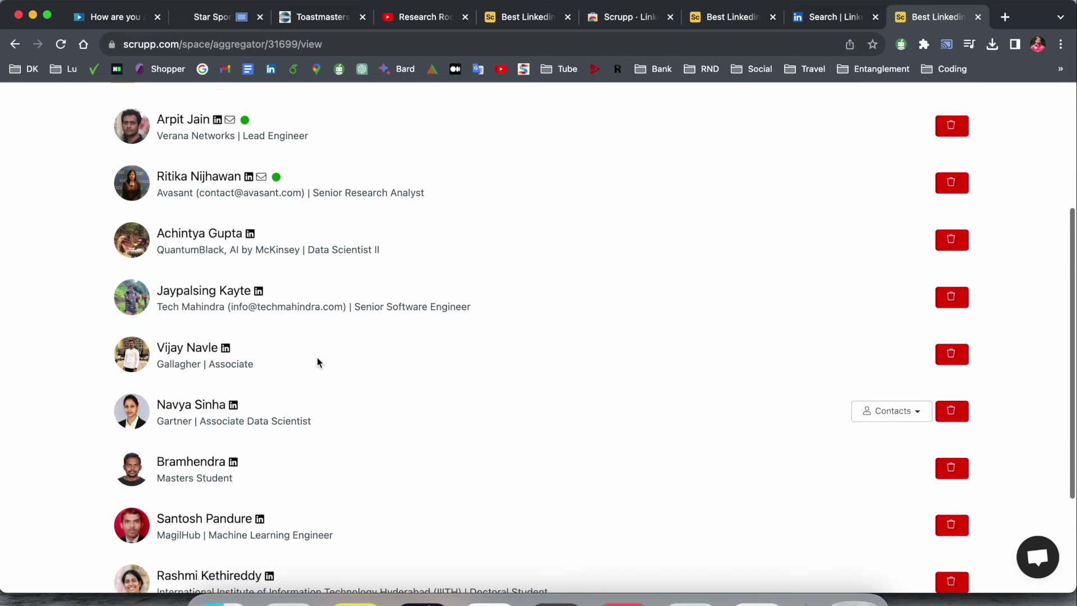
pyautogui.click(914, 272)
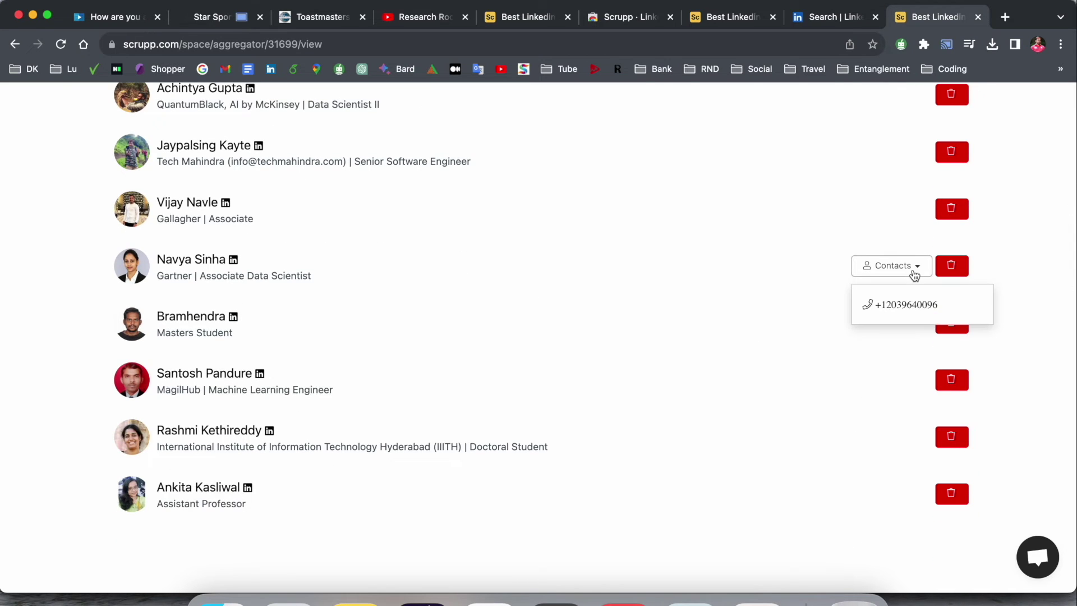
pyautogui.click(1032, 245)
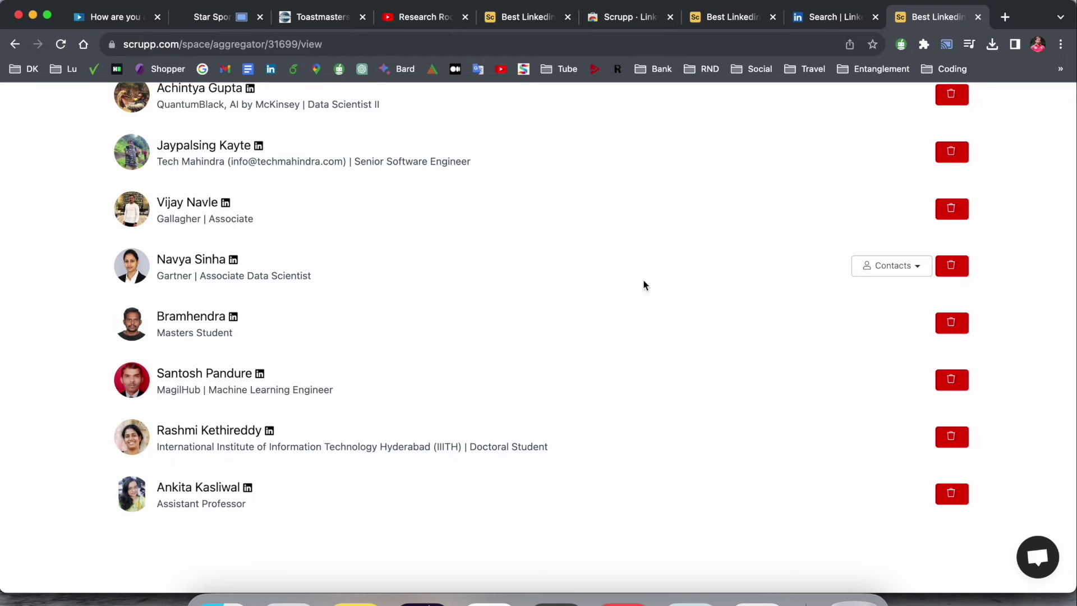
pyautogui.scroll(-1, 223, 319)
pyautogui.scroll(10, 221, 317)
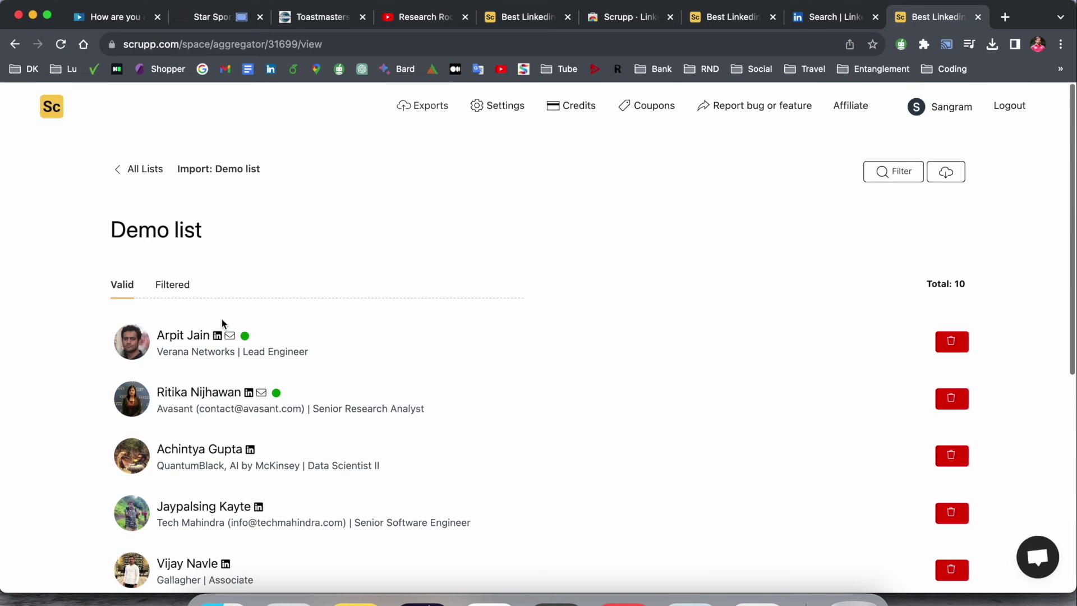
pyautogui.click(120, 173)
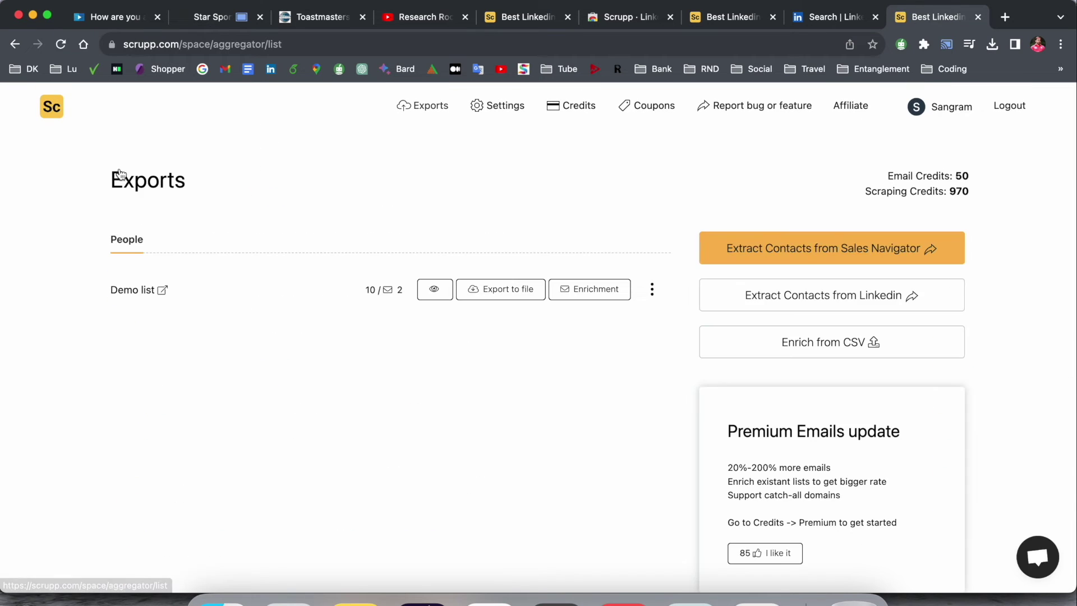
# Export Demo list to a .csv file with the default columns
pyautogui.click(497, 290)
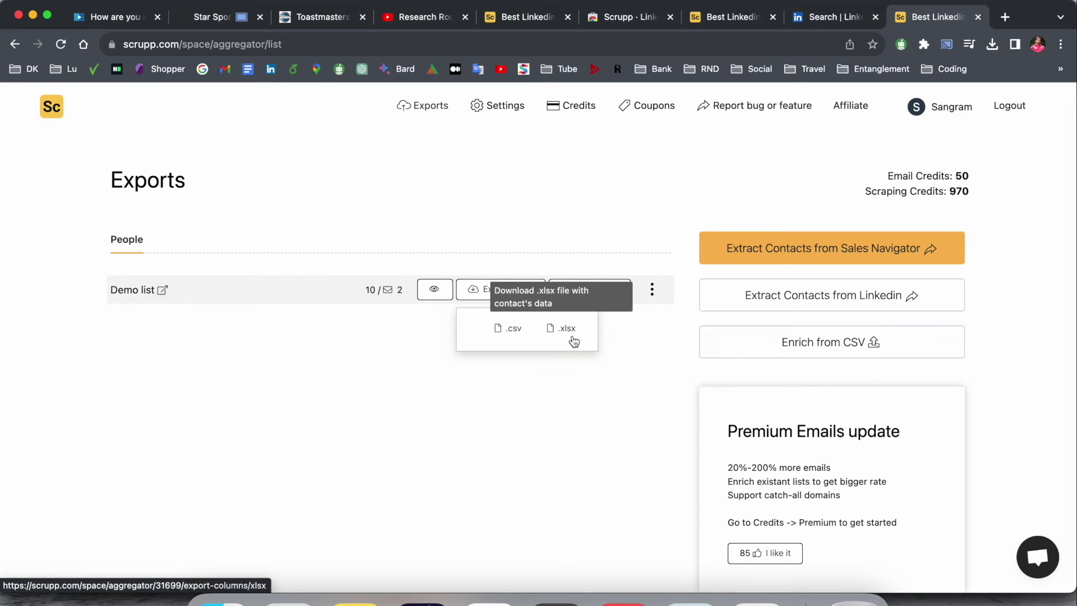
pyautogui.click(521, 334)
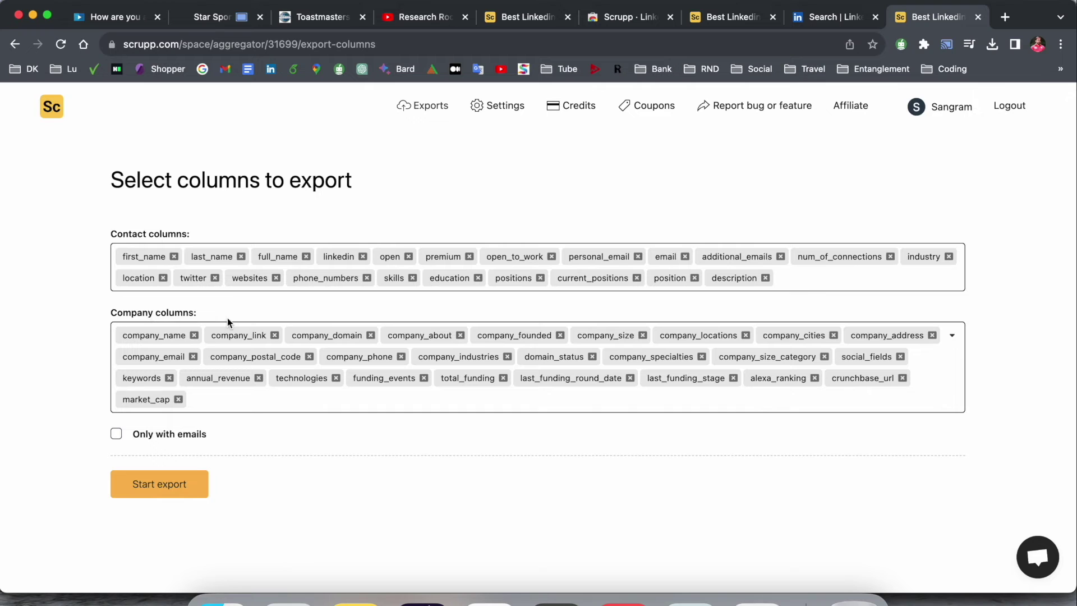
pyautogui.click(163, 483)
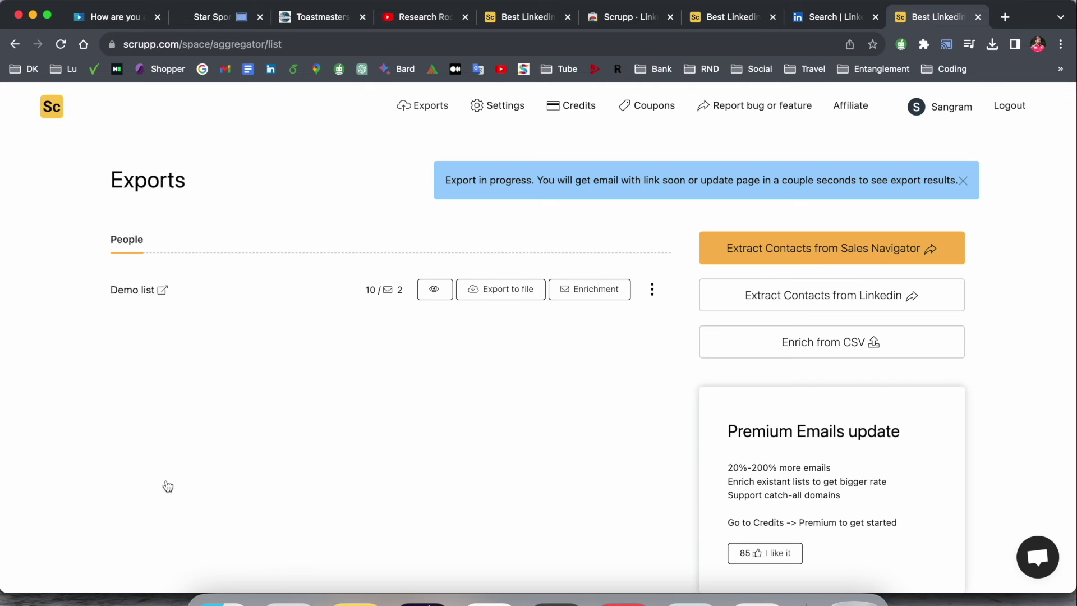
# Download the ready export and open the CSV from Finder in Microsoft Excel
pyautogui.click(503, 290)
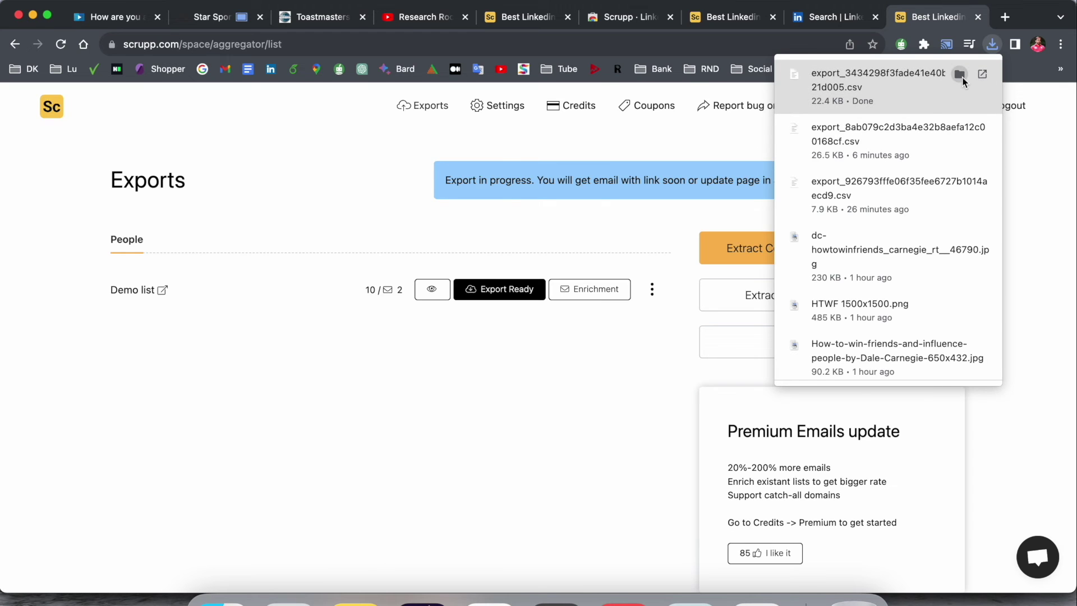
pyautogui.click(961, 77)
pyautogui.rightClick(536, 194)
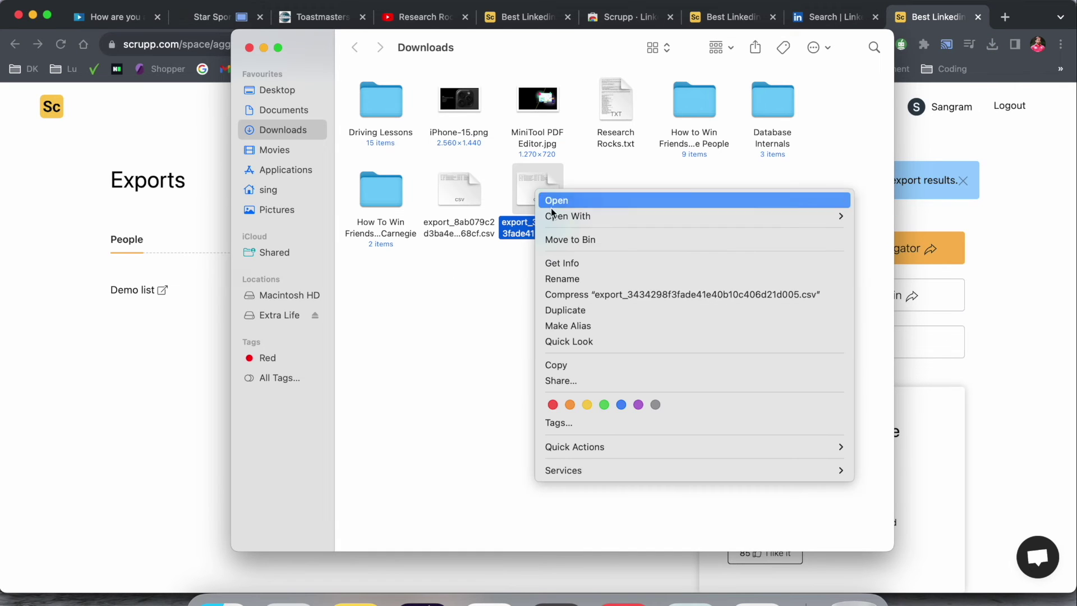
pyautogui.moveTo(582, 216)
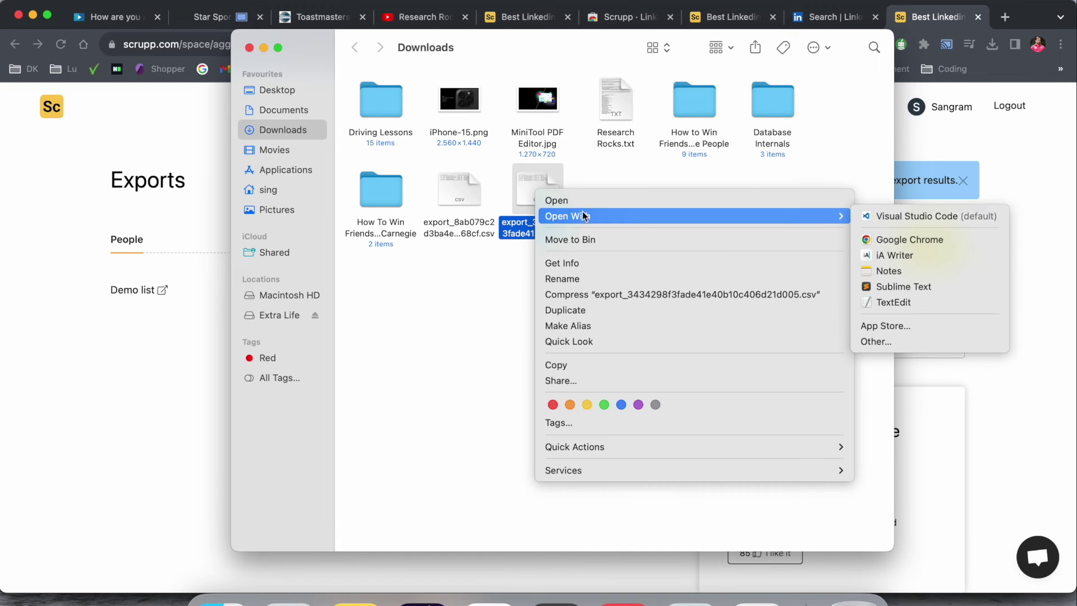
pyautogui.click(904, 322)
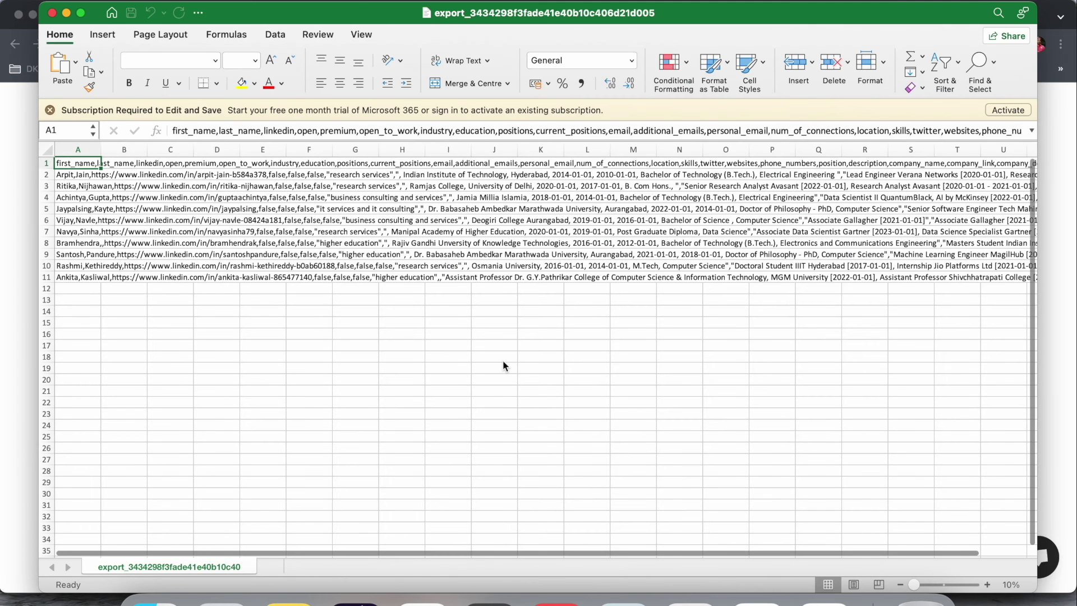
# Browse the contact data and select header cells A1 through G1, then cell A2
pyautogui.scroll(-1, 469, 337)
pyautogui.click(172, 205)
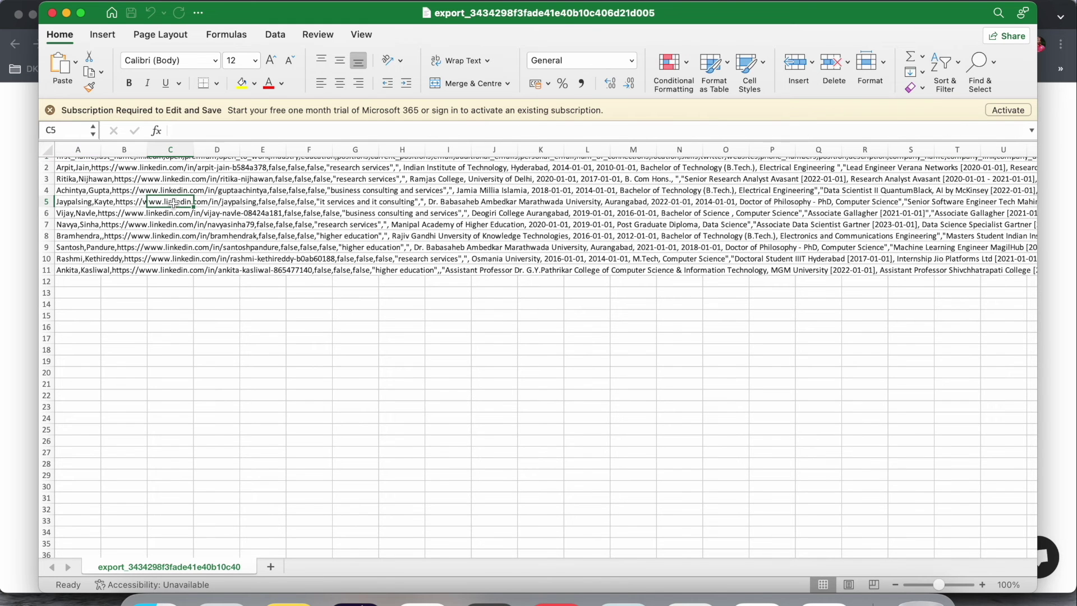
pyautogui.scroll(1, 174, 203)
pyautogui.hscroll(1, 173, 203)
pyautogui.hscroll(-1, 173, 203)
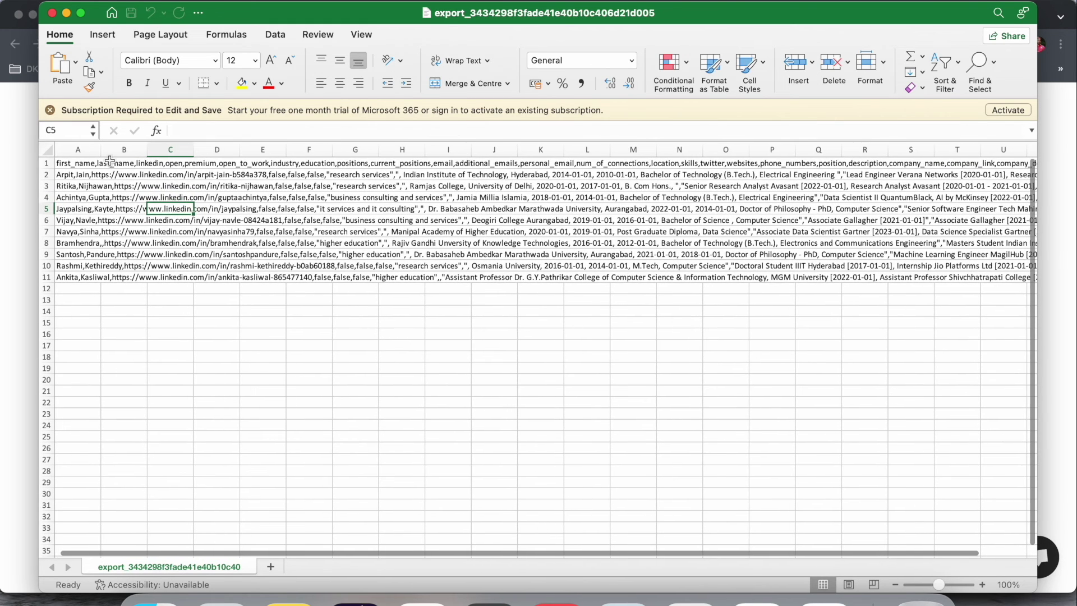
pyautogui.click(92, 164)
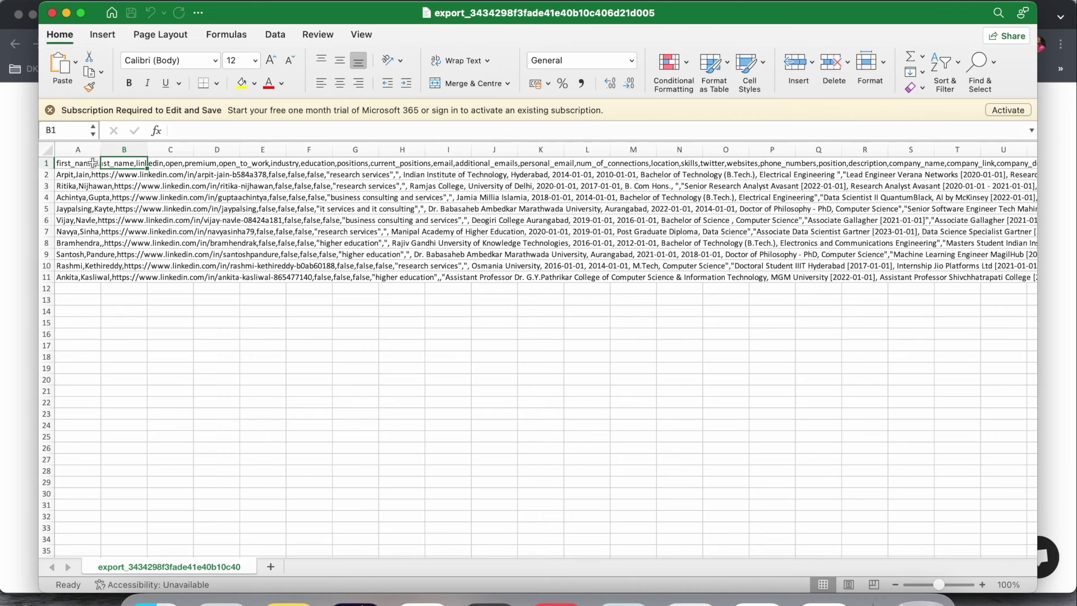
pyautogui.moveTo(68, 163); pyautogui.dragTo(1026, 156)
pyautogui.click(65, 180)
pyautogui.click(64, 175)
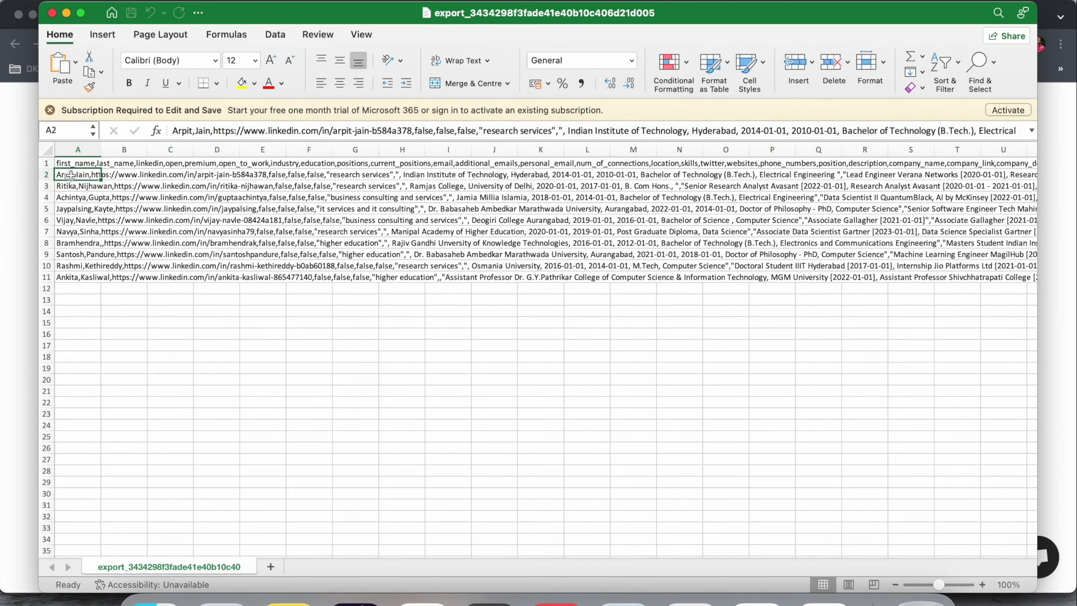
# Widen column A, inspect the first contact's e-mail and phone, then return to Chrome
pyautogui.moveTo(101, 130); pyautogui.dragTo(208, 130)
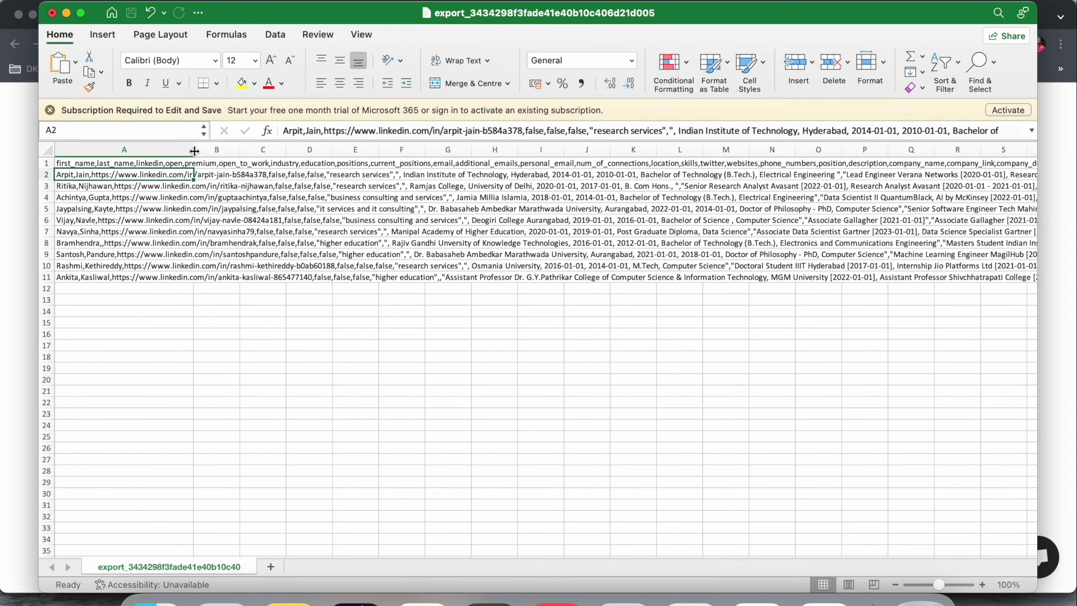
pyautogui.moveTo(101, 150); pyautogui.dragTo(194, 150)
pyautogui.doubleClick(90, 174)
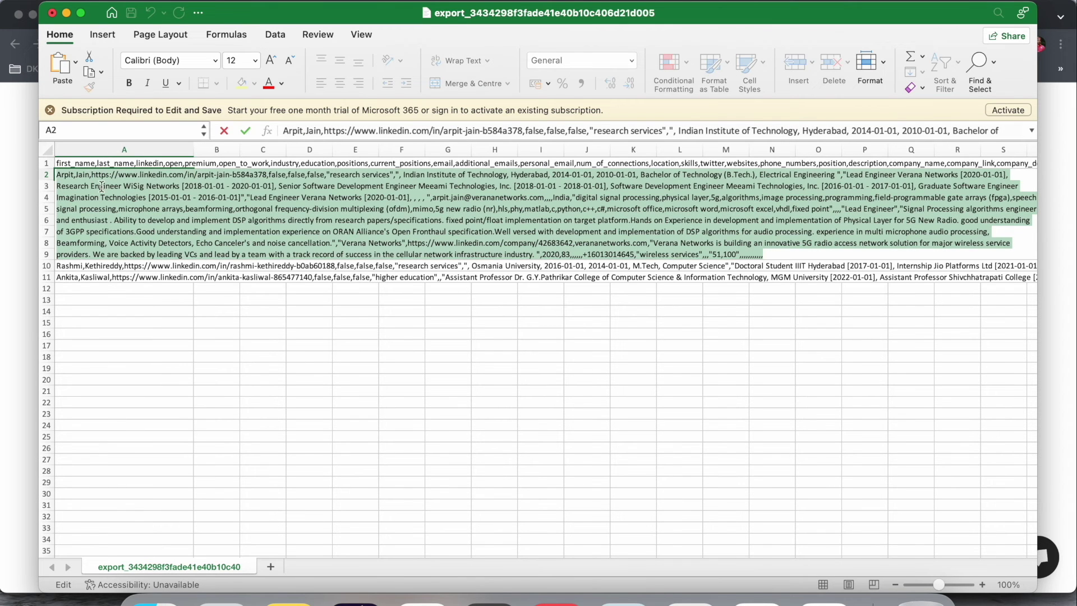
pyautogui.click(138, 185)
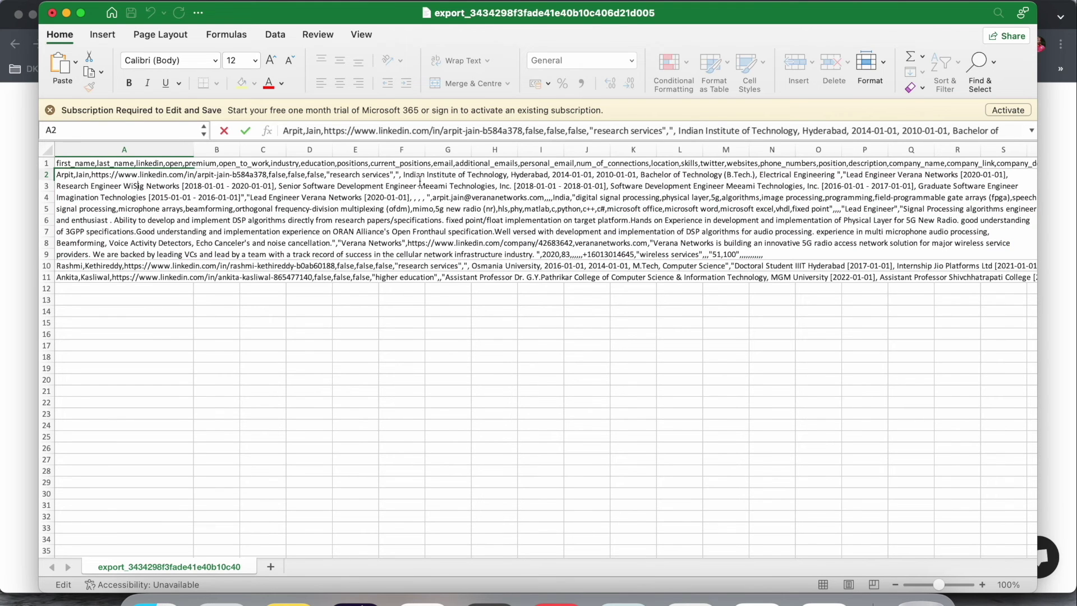
pyautogui.moveTo(432, 197); pyautogui.dragTo(550, 194)
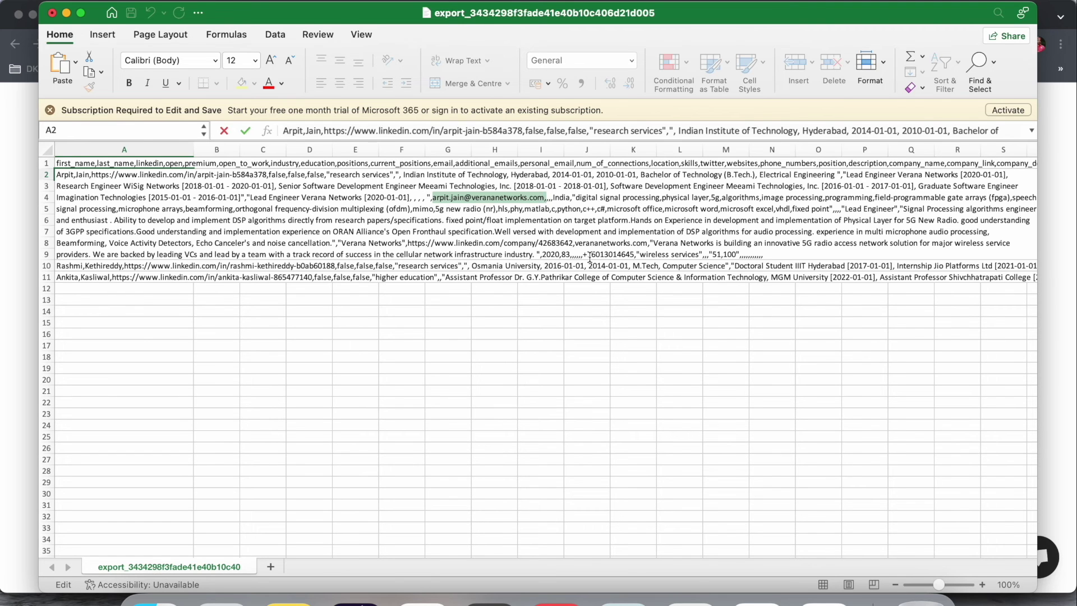
pyautogui.moveTo(584, 254); pyautogui.dragTo(634, 252)
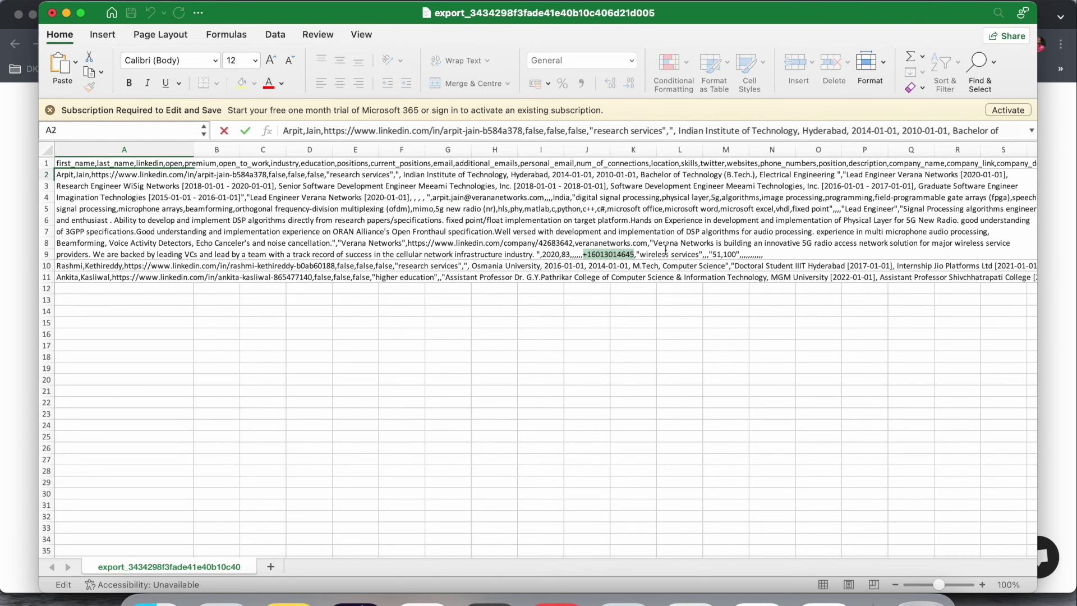
pyautogui.click(665, 343)
pyautogui.click(352, 219)
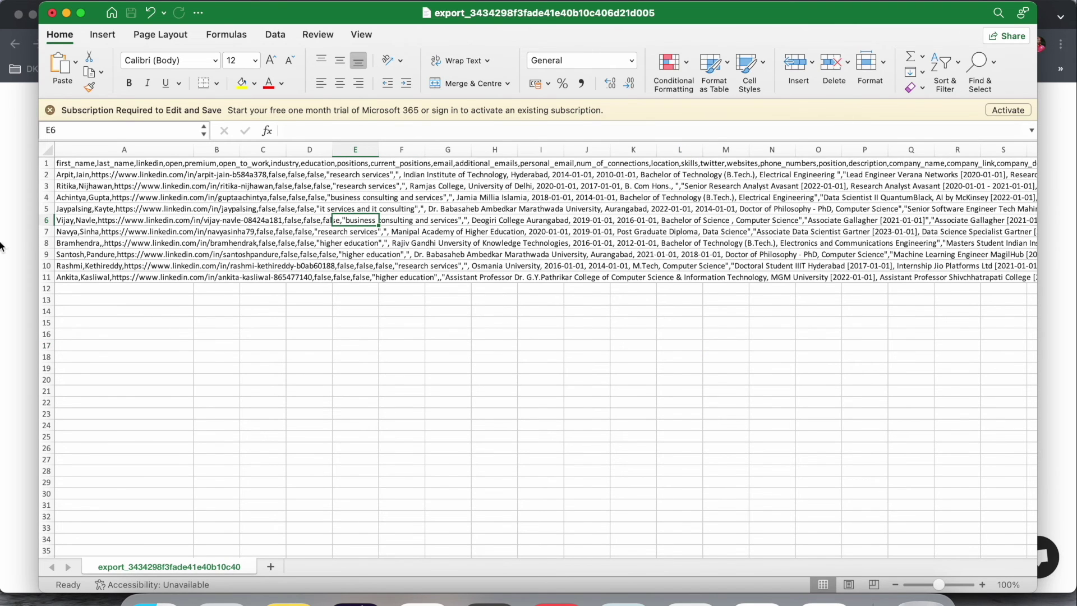
pyautogui.click(20, 244)
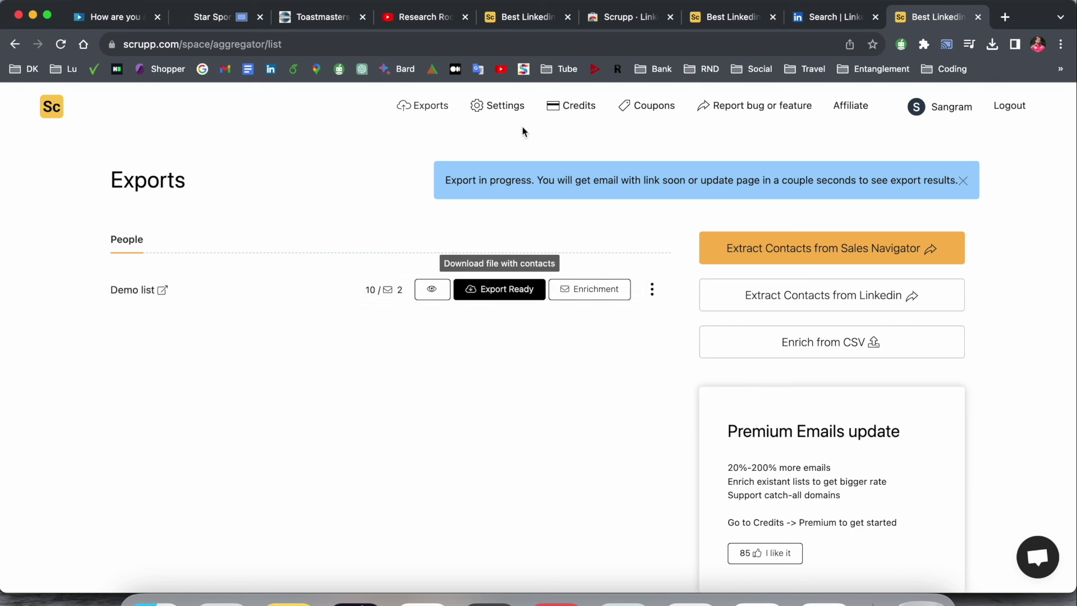
# Reload the Exports page via the Sc logo to clear the in-progress notice
pyautogui.click(56, 107)
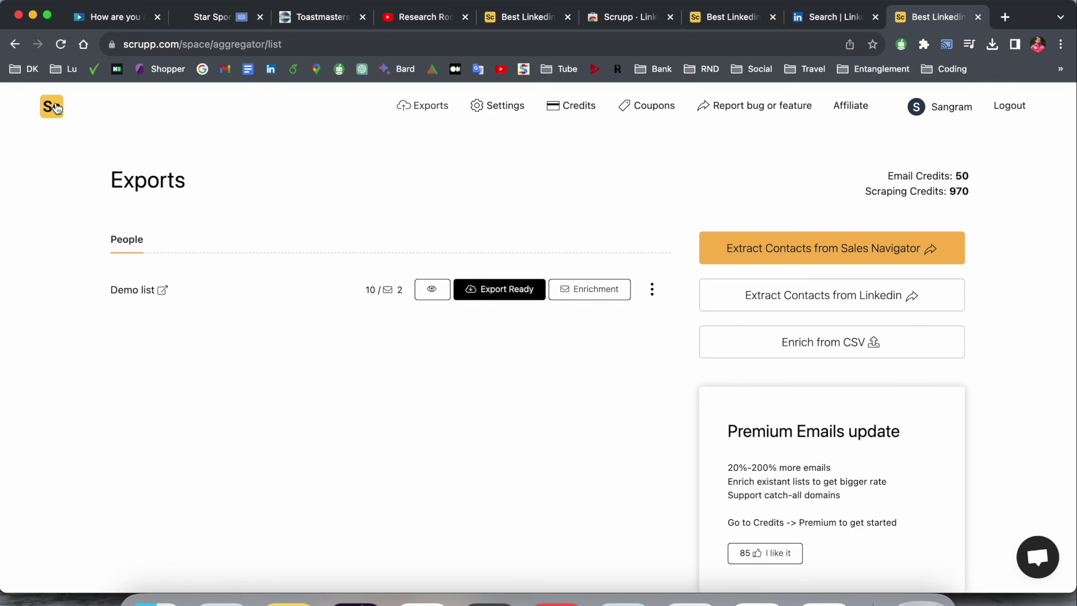